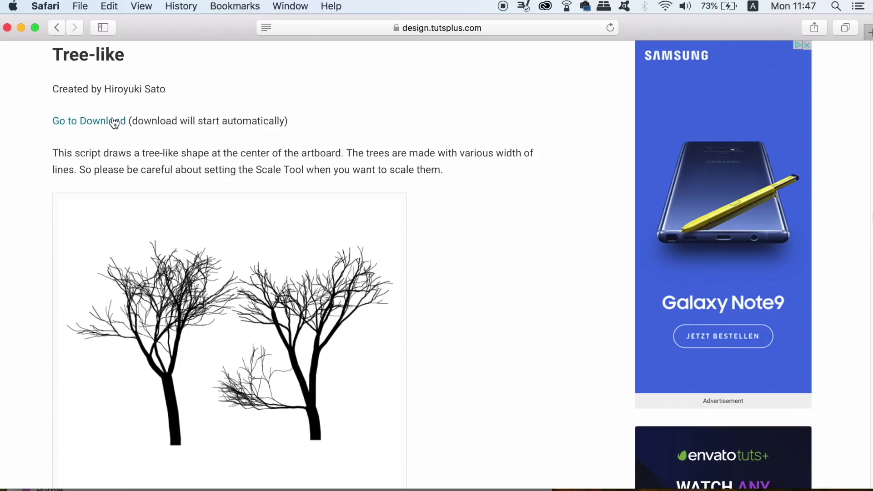
Download Tree-like.js in Safari and confirm it in the Downloads list
left_click(114, 122)
left_click(783, 27)
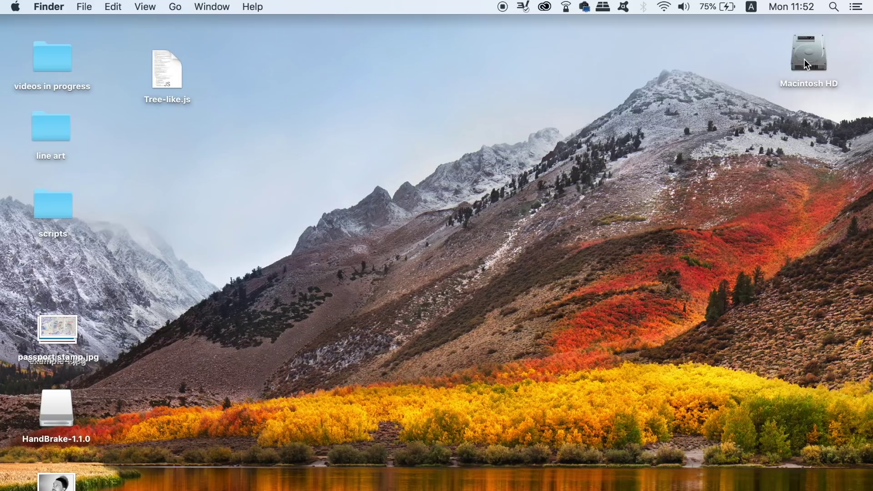
Browse Macintosh HD > Applications > Adobe Illustrator CC 2018 > Presets > en_US > Scripts in Finder
double_click(804, 59)
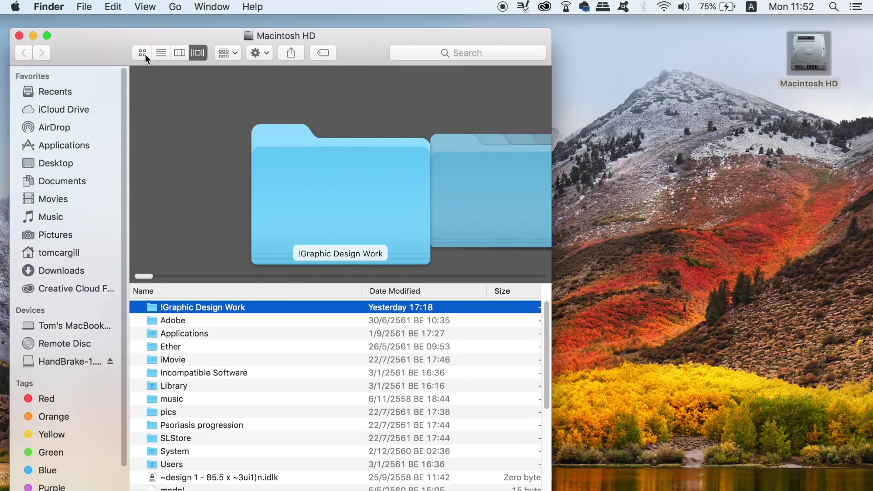
left_click_drag(122, 39, 414, 39)
left_click(355, 144)
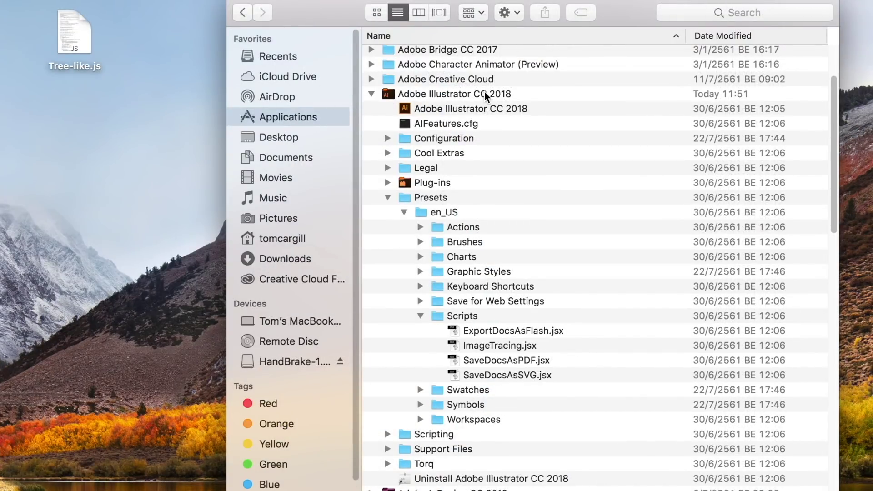
left_click(373, 93)
left_click(373, 94)
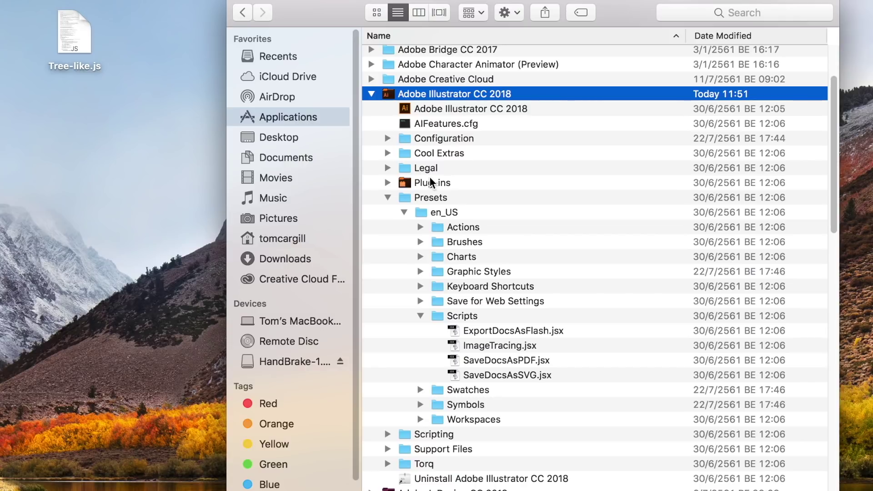
left_click(387, 198)
left_click(387, 197)
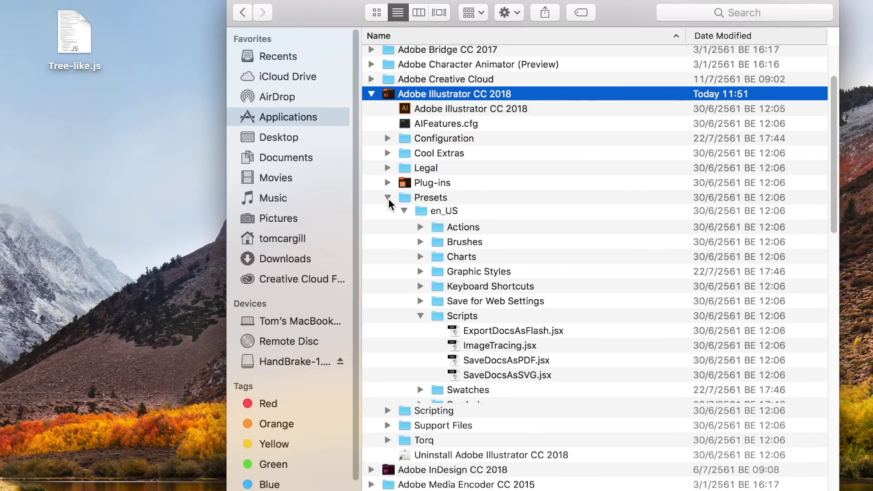
left_click(406, 213)
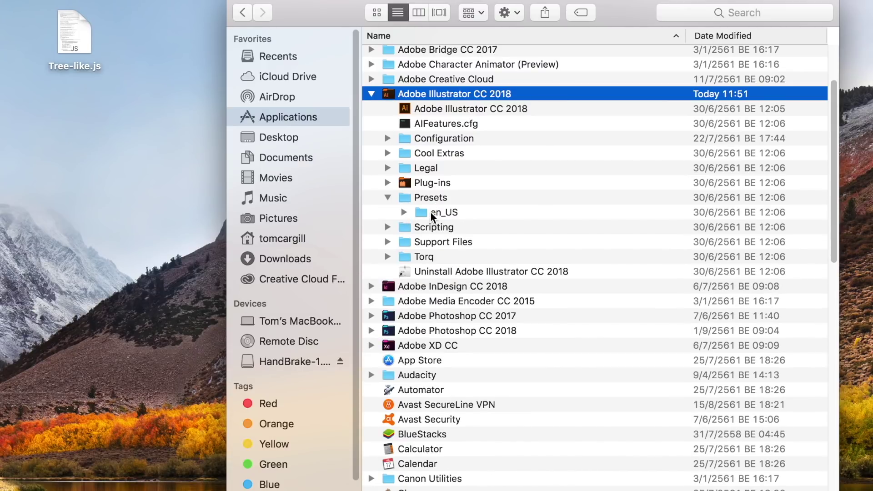
left_click(402, 212)
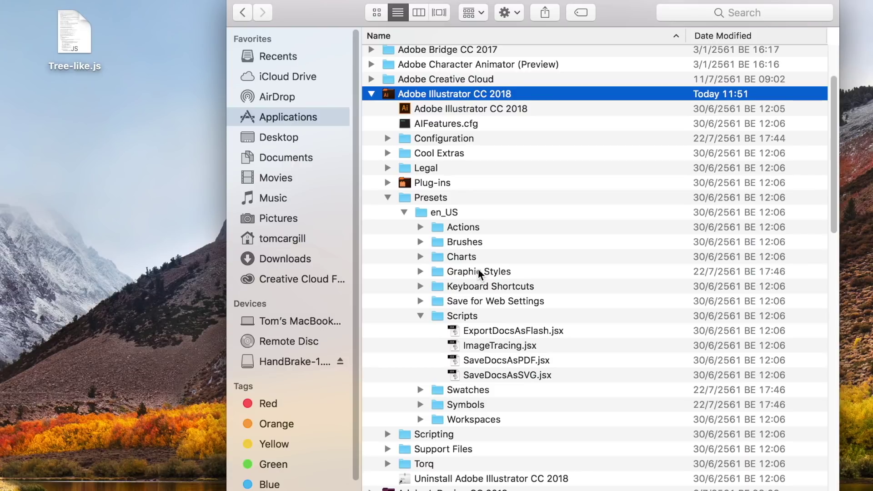
left_click(420, 316)
Open the Scripts folder in its own window and copy Tree-like.js from the desktop
left_click(473, 318)
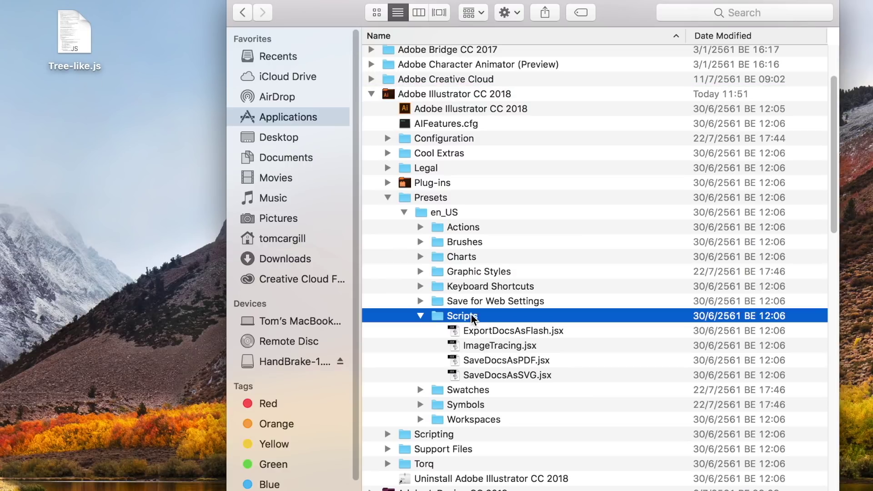
double_click(472, 318)
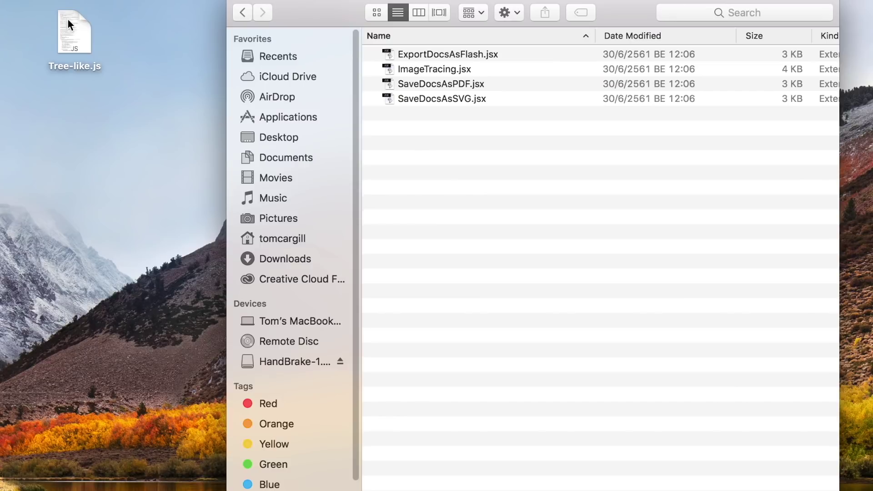
left_click(67, 24)
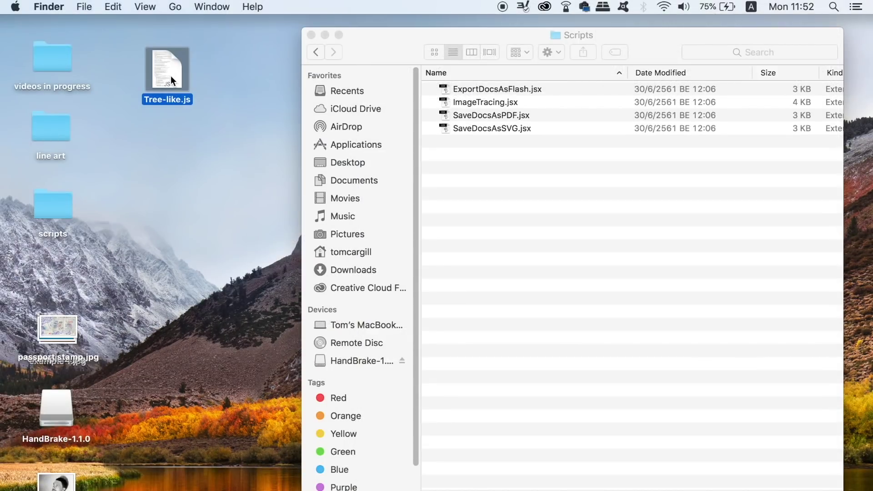
right_click(170, 76)
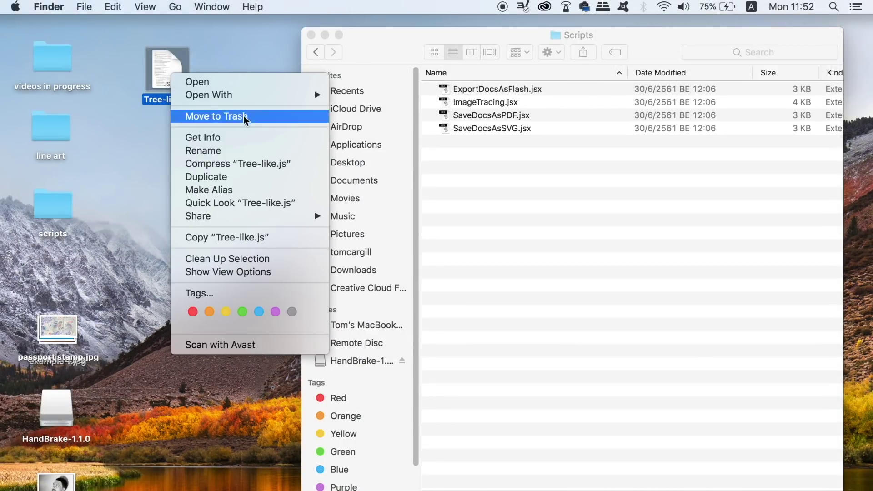
left_click(230, 238)
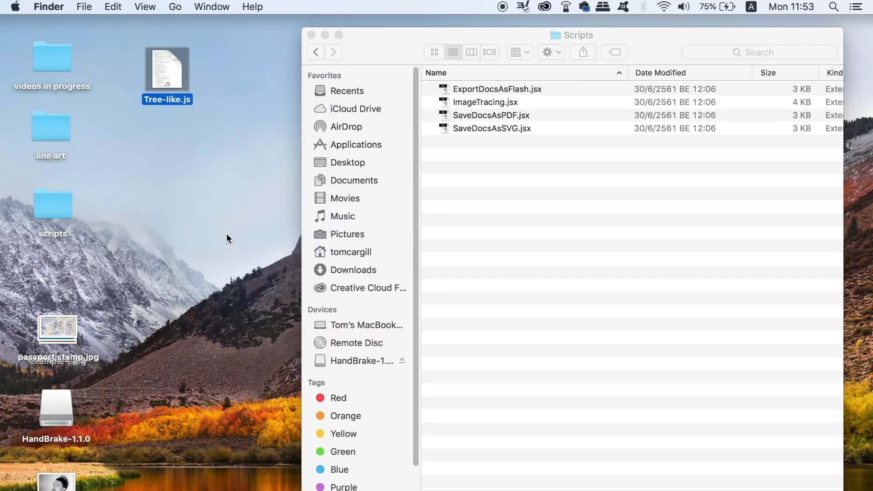
Paste Tree-like.js into the Scripts folder, authorizing with the password
left_click(474, 205)
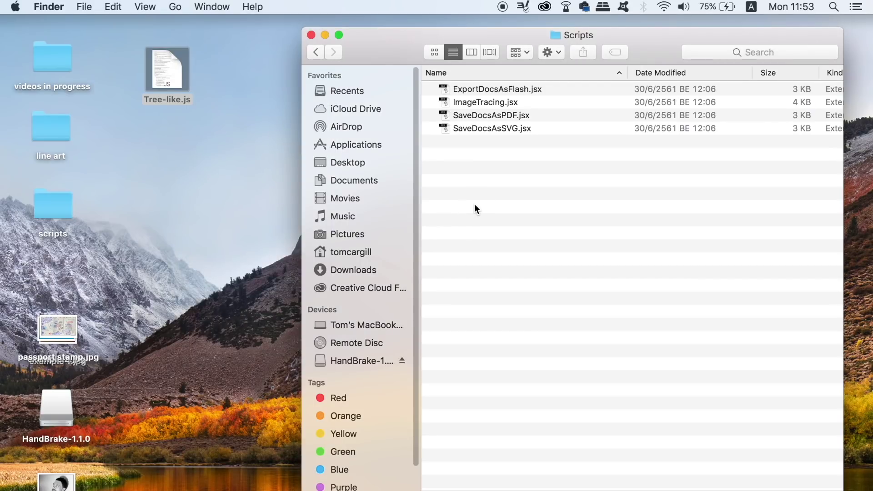
right_click(474, 208)
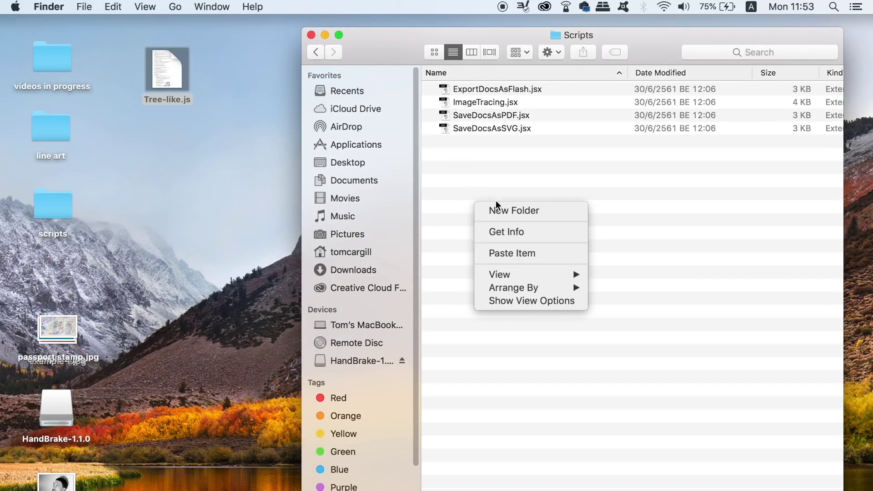
left_click(529, 252)
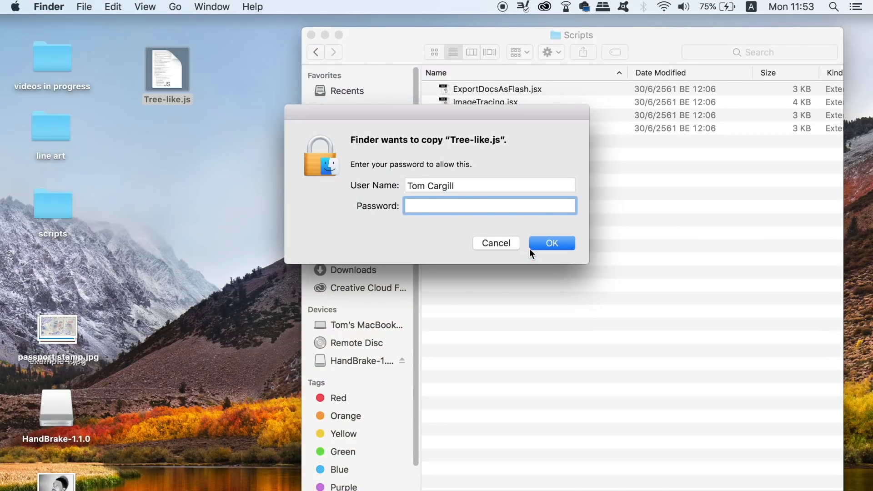
type("••••••••••")
key("Return")
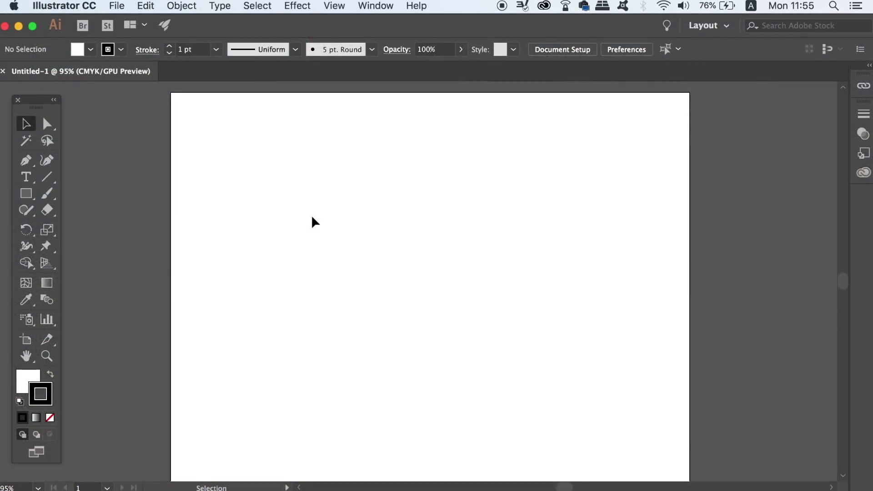
Run File > Scripts > Tree-like and drag the generated trees to new artboard positions
left_click(113, 6)
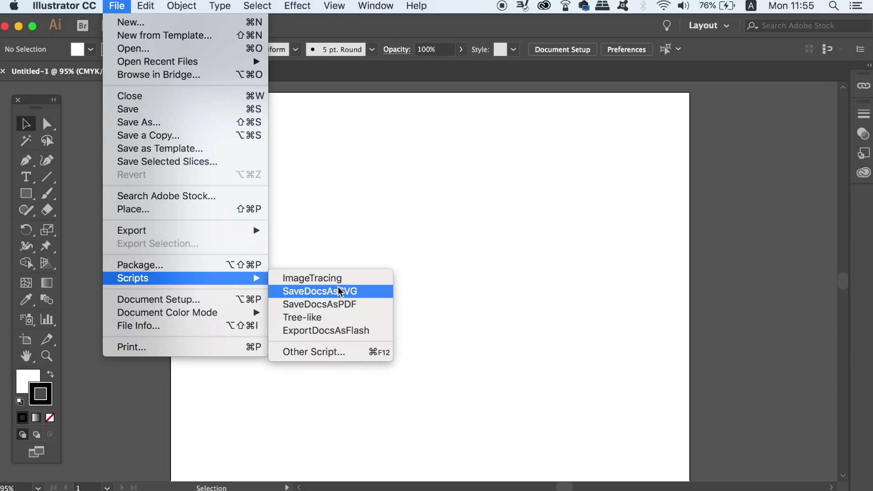
mouse_move(133, 277)
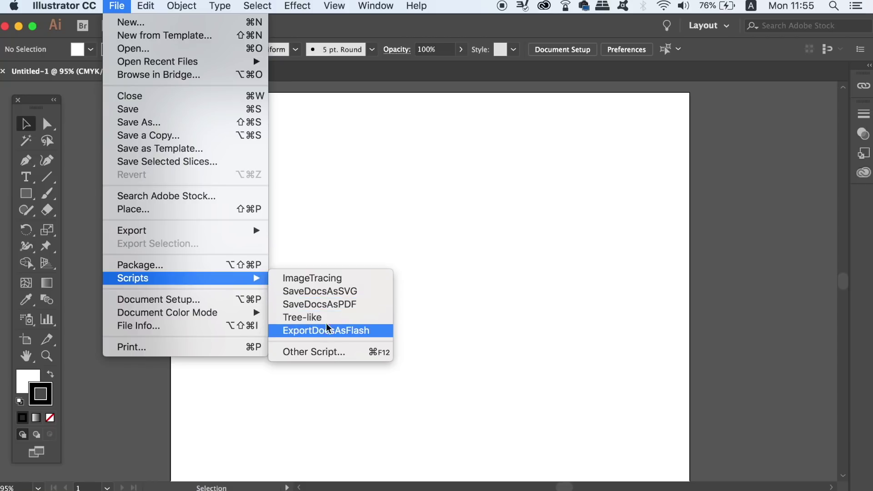
left_click(328, 320)
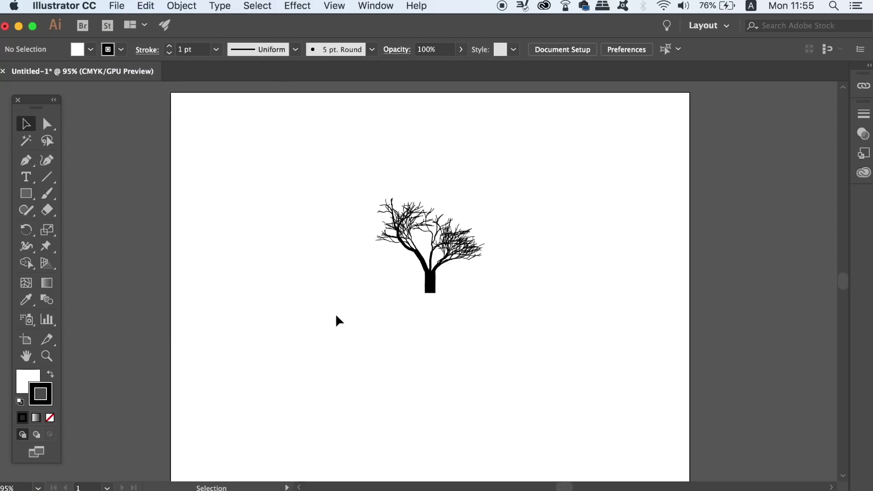
left_click(432, 282)
left_click_drag(432, 282, 373, 319)
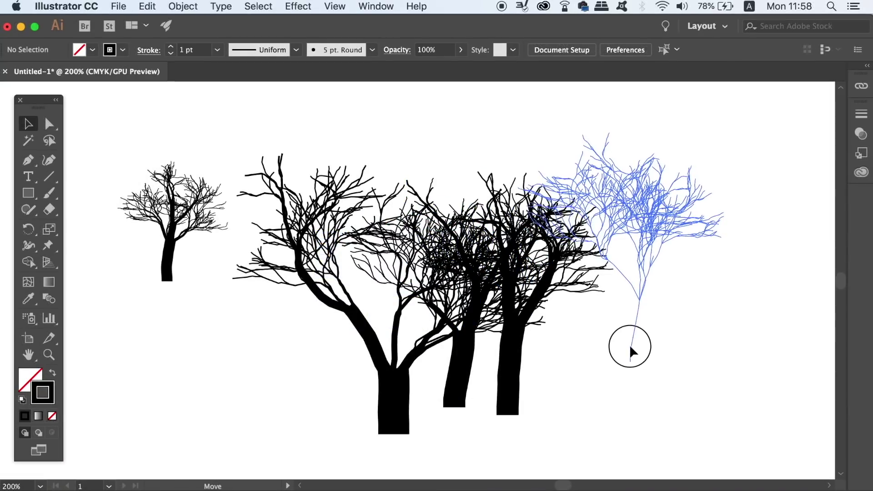
left_click_drag(496, 380, 629, 347)
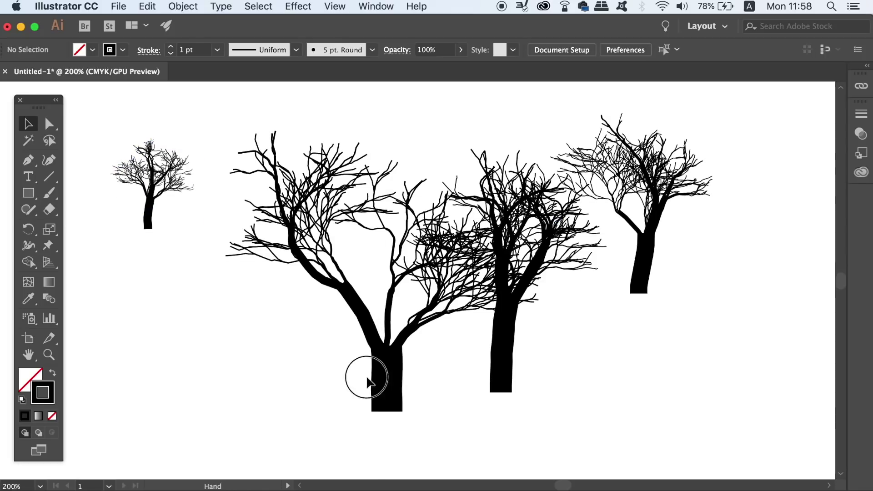
Give the small tree a beige stroke color in the Color Picker, then deselect it
left_click(523, 371)
left_click(725, 370)
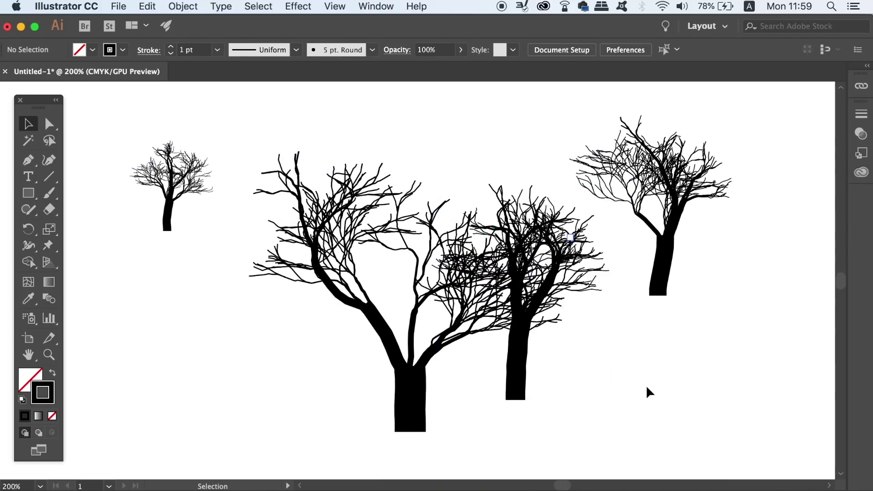
left_click(406, 382)
double_click(42, 392)
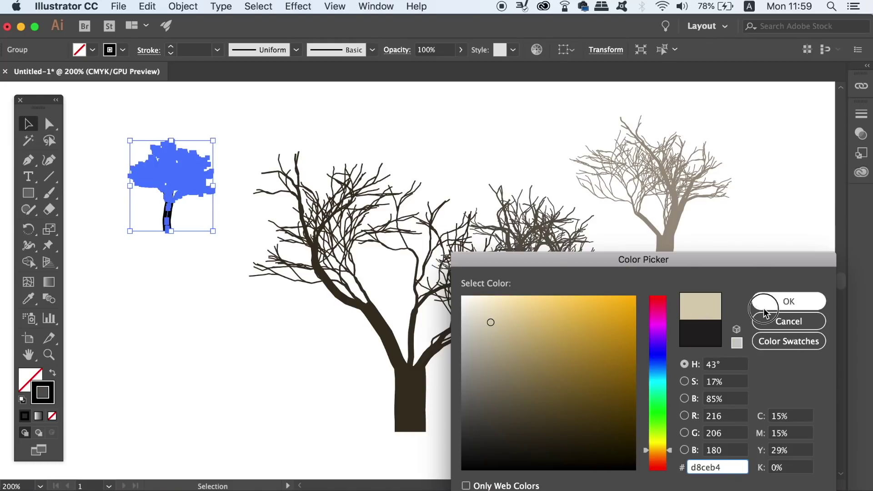
left_click(781, 302)
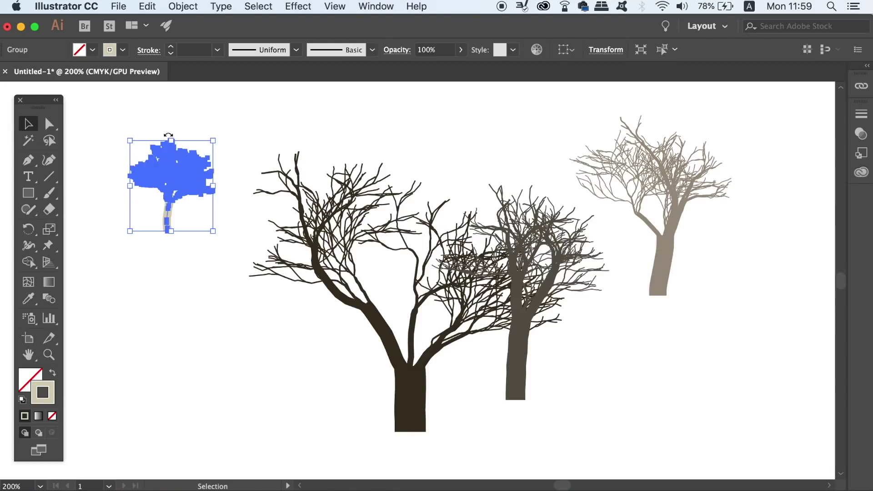
left_click(130, 114)
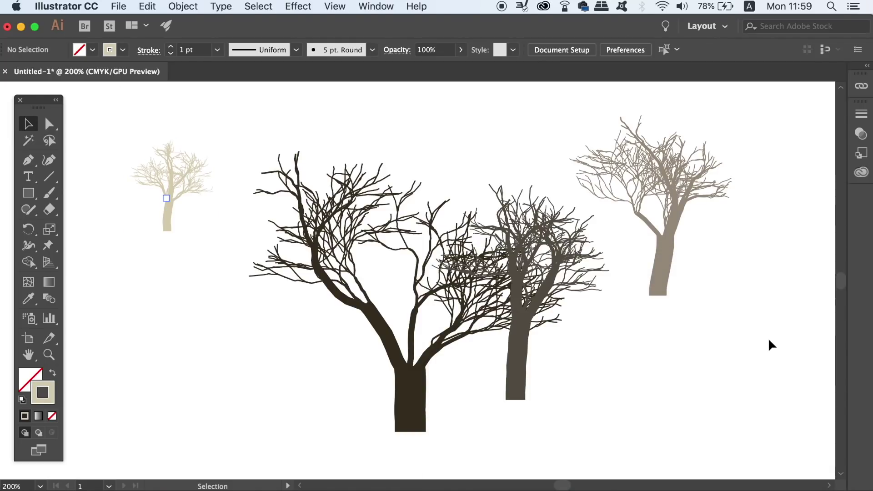